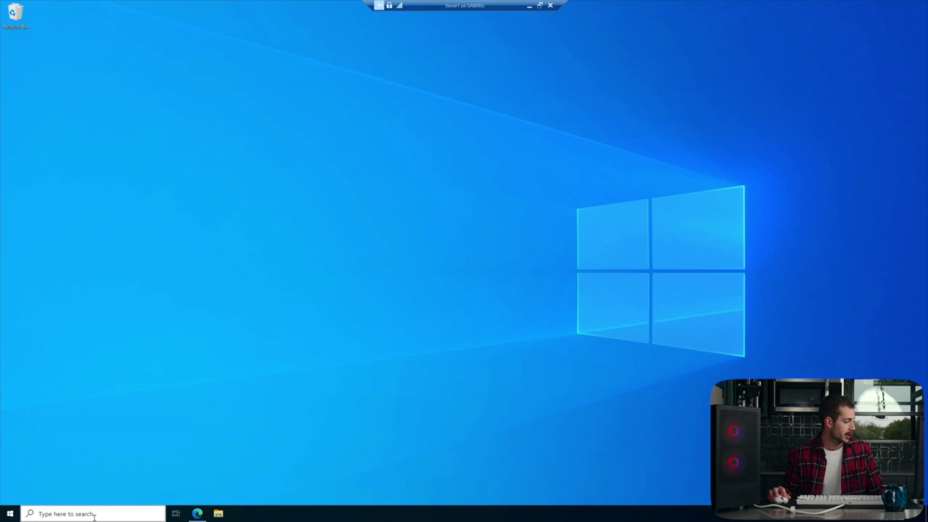
- Launch and maximize Server Manager, then start Group Policy Management from its Tools menu
left_click(42, 514)
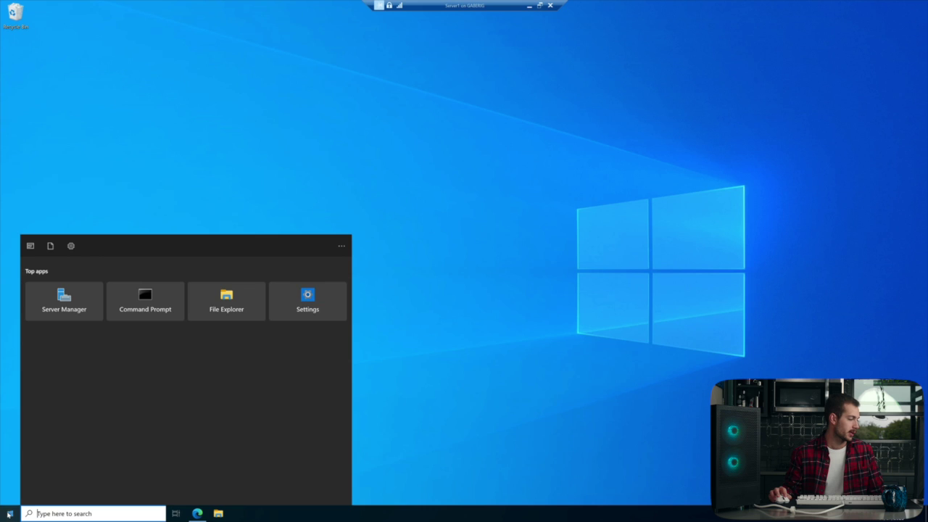
left_click(10, 514)
left_click(156, 283)
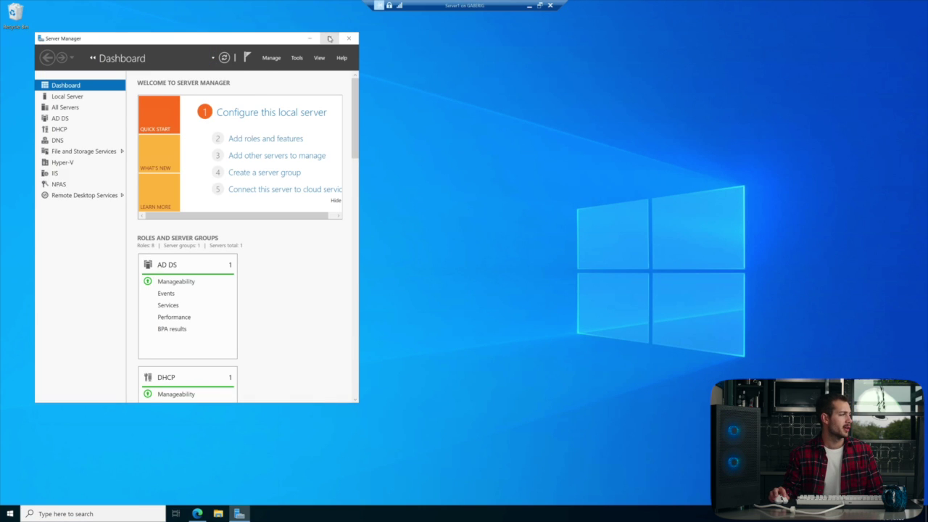
left_click(330, 37)
left_click(867, 22)
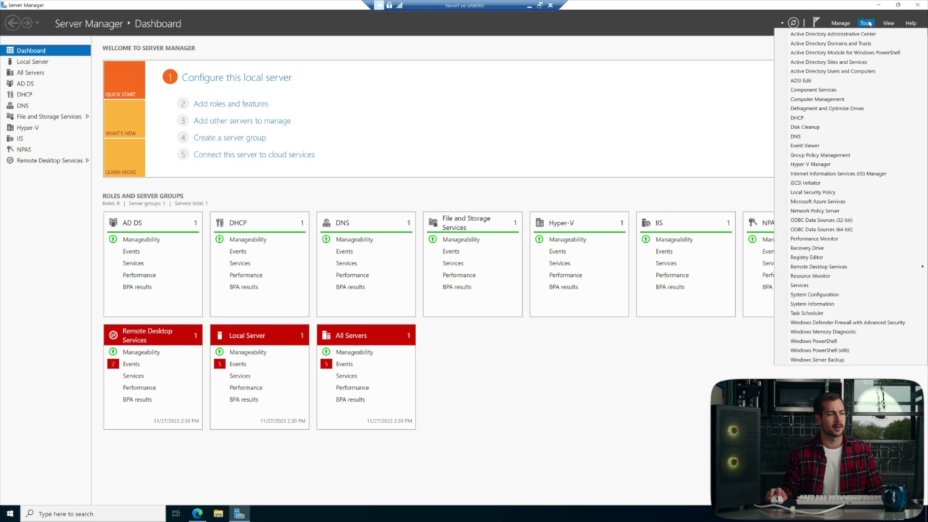
left_click(823, 156)
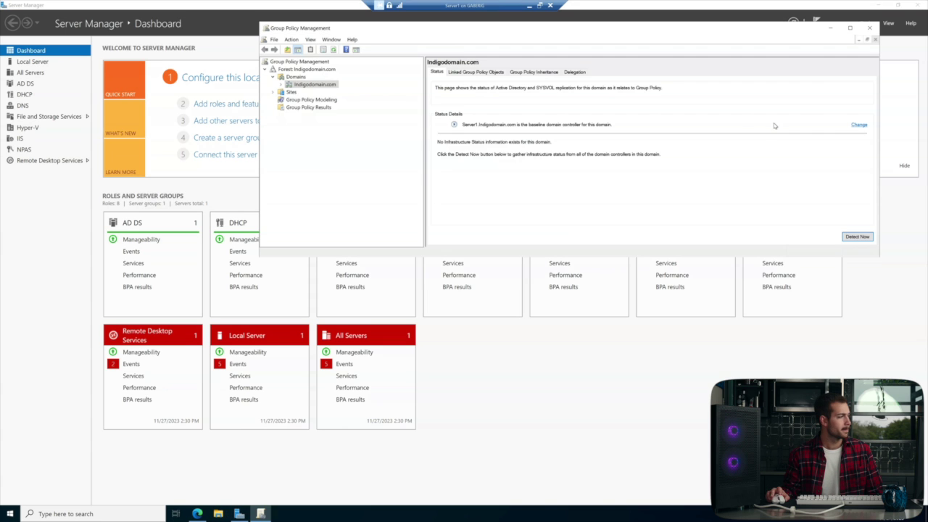
left_click_drag(537, 28, 464, 48)
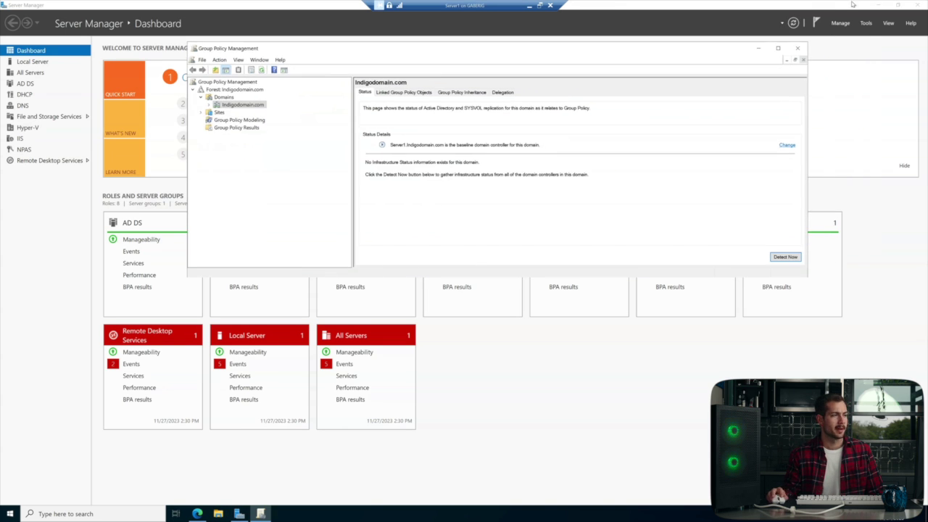
- Show the Default Domain Policy settings report fully expanded and review its link status and path
left_click(879, 4)
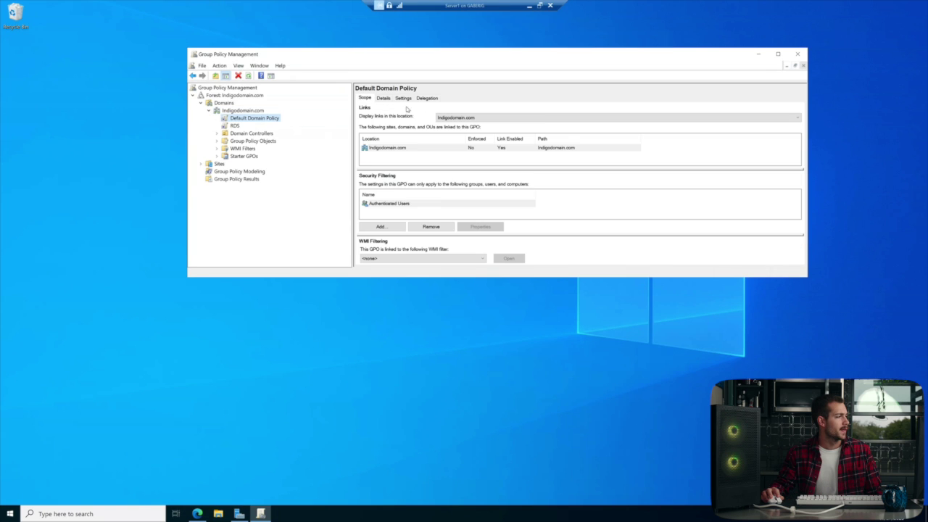
left_click(400, 98)
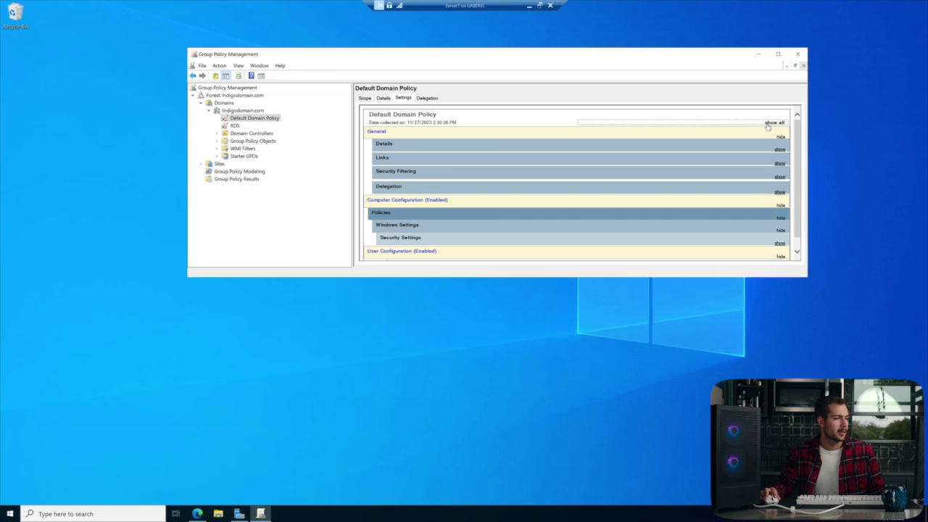
left_click(774, 123)
scroll(519, 181, "down", 1)
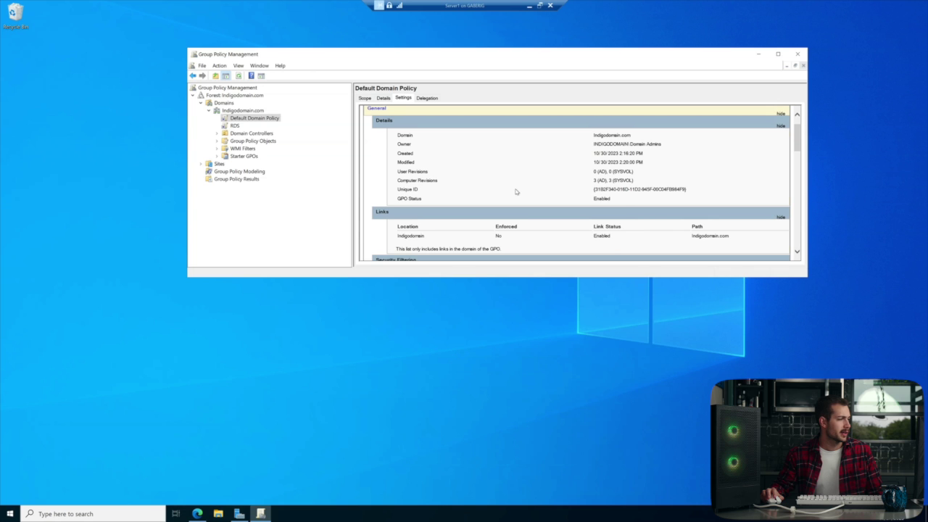
scroll(520, 190, "up", 1)
scroll(520, 200, "down", 2)
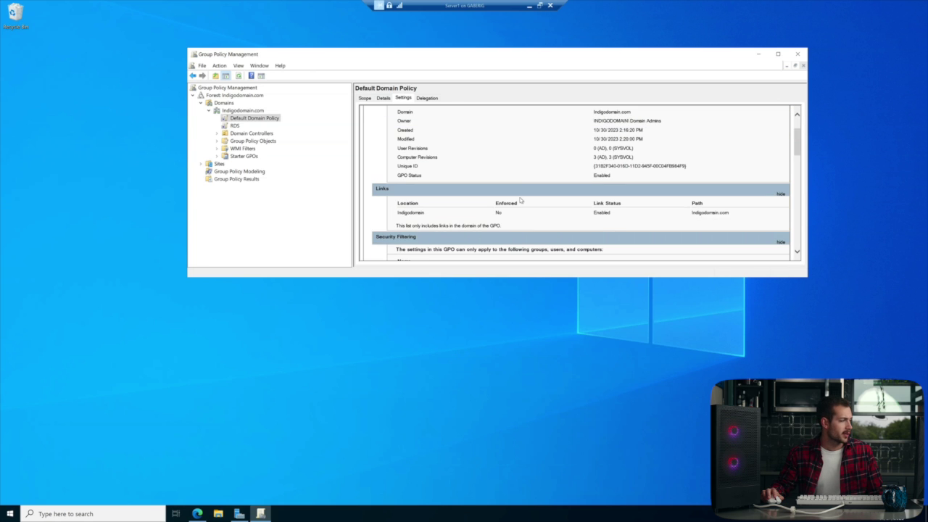
scroll(551, 196, "up", 2)
scroll(622, 182, "down", 1)
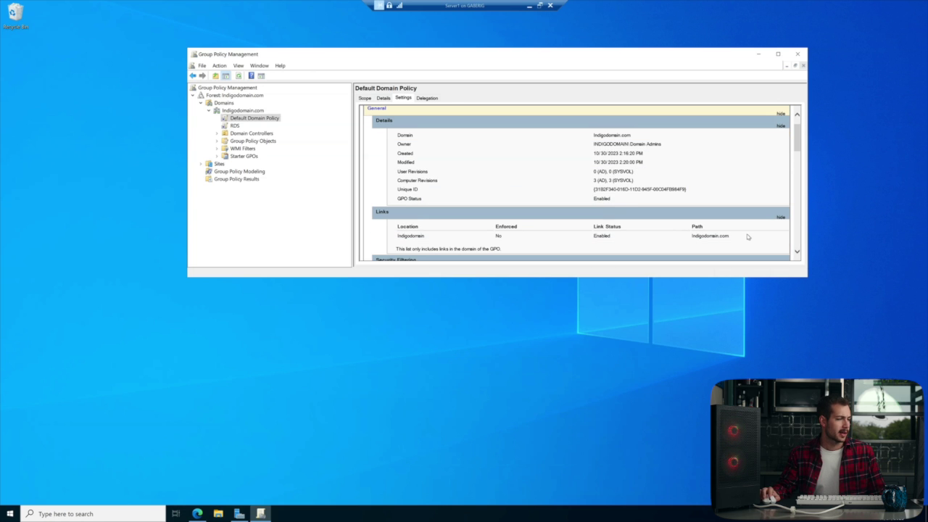
left_click_drag(729, 238, 512, 227)
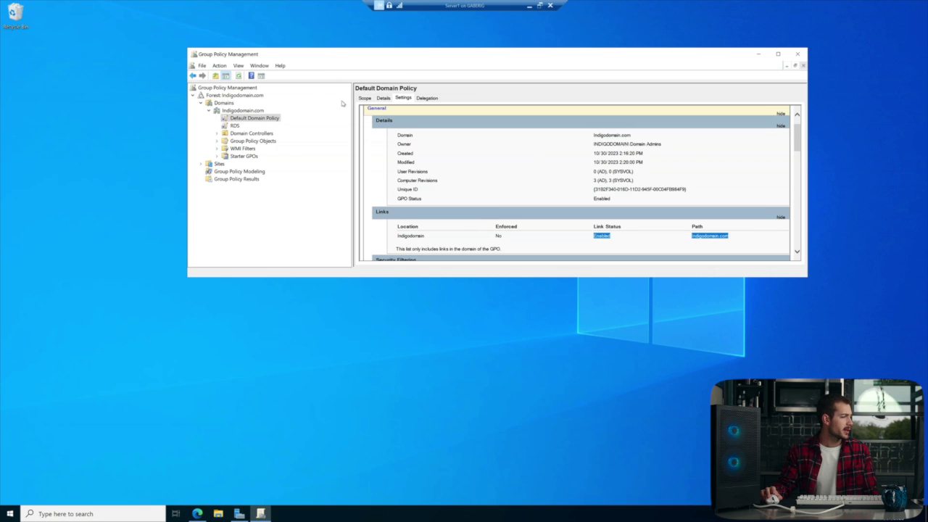
- Edit the Default Domain Policy and navigate to Policies > Windows Settings > Security Settings > Account Policies > Password Policy
right_click(244, 122)
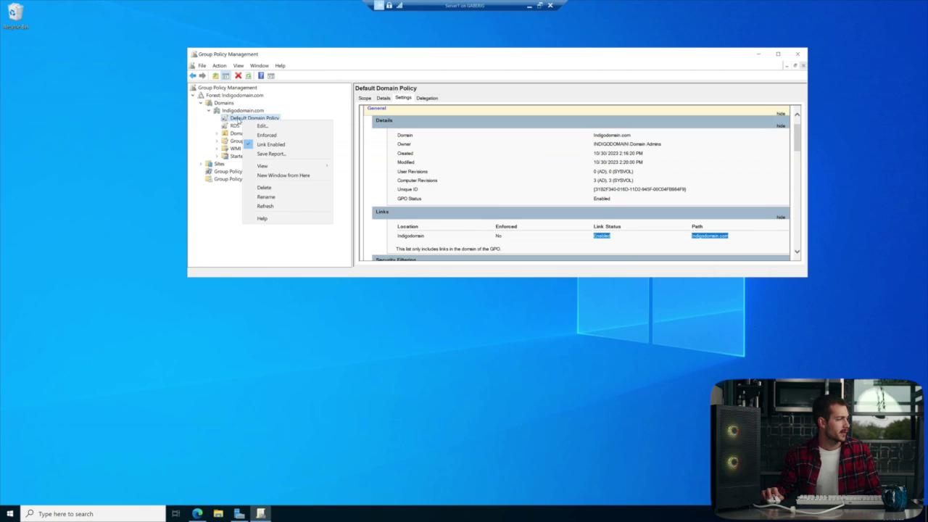
left_click(263, 126)
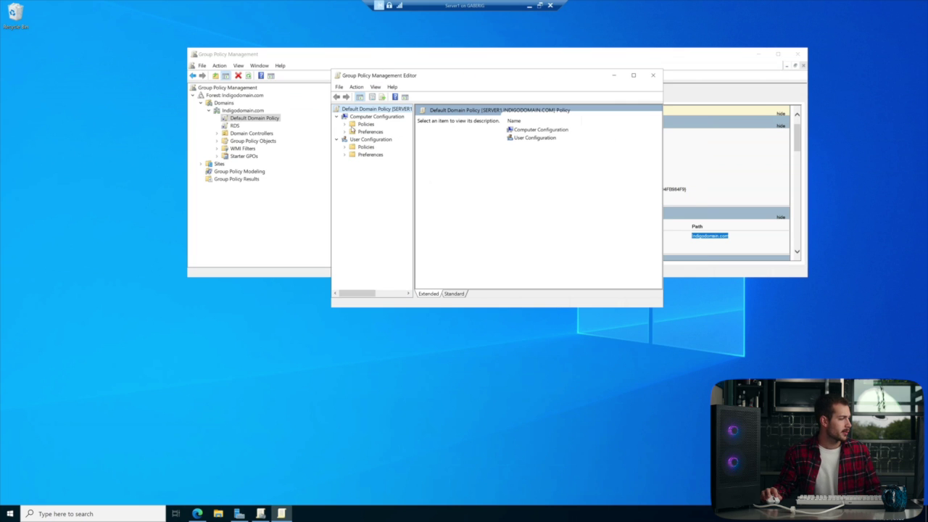
left_click(345, 125)
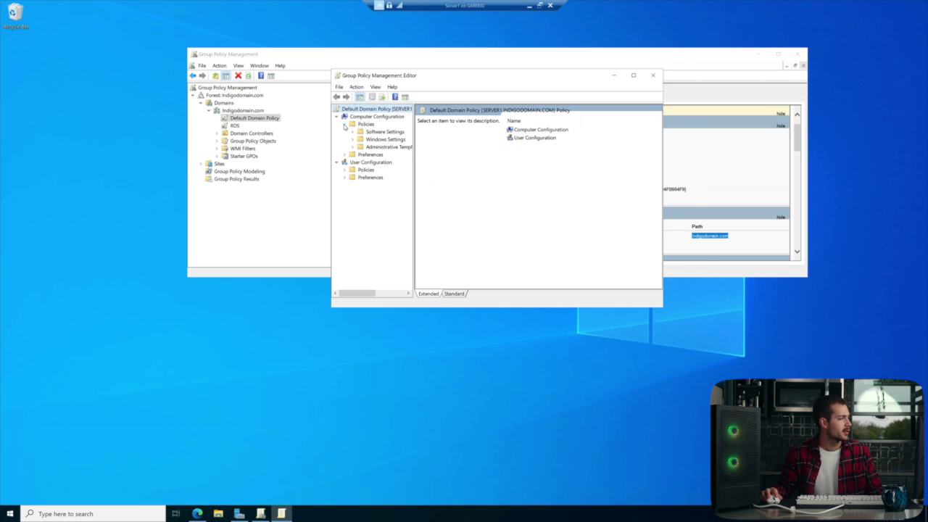
left_click(352, 139)
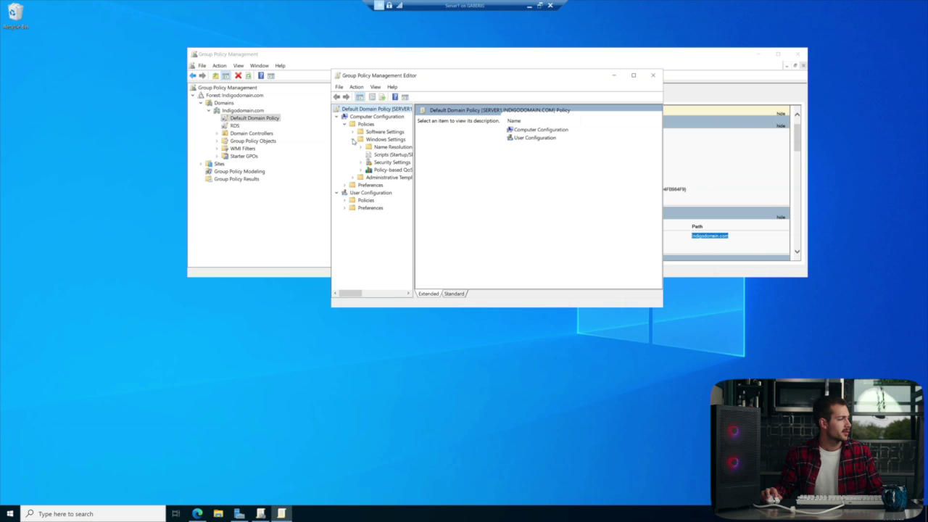
left_click(360, 162)
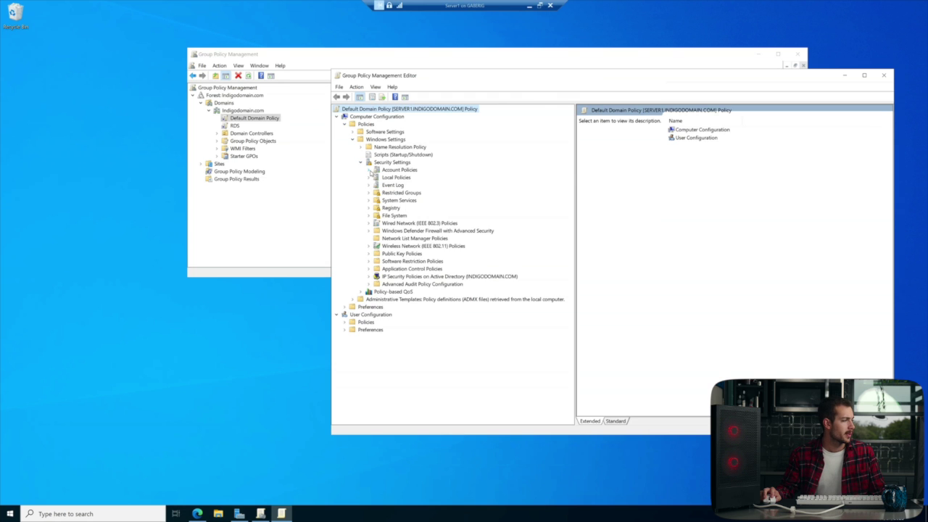
left_click(368, 170)
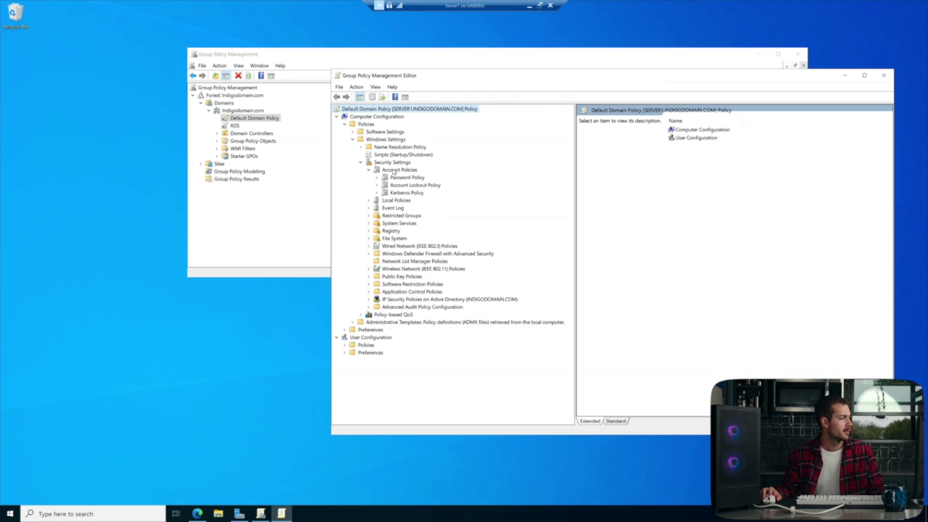
left_click(399, 178)
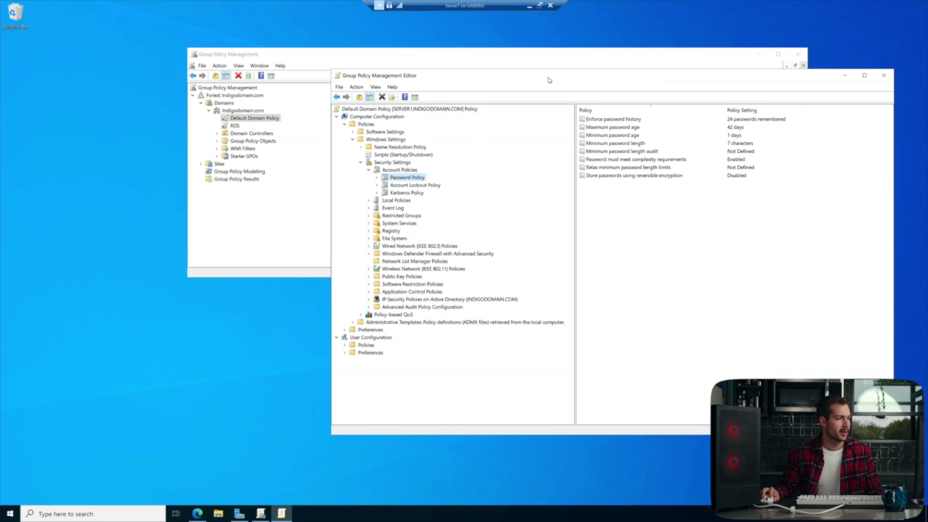
left_click_drag(549, 79, 504, 83)
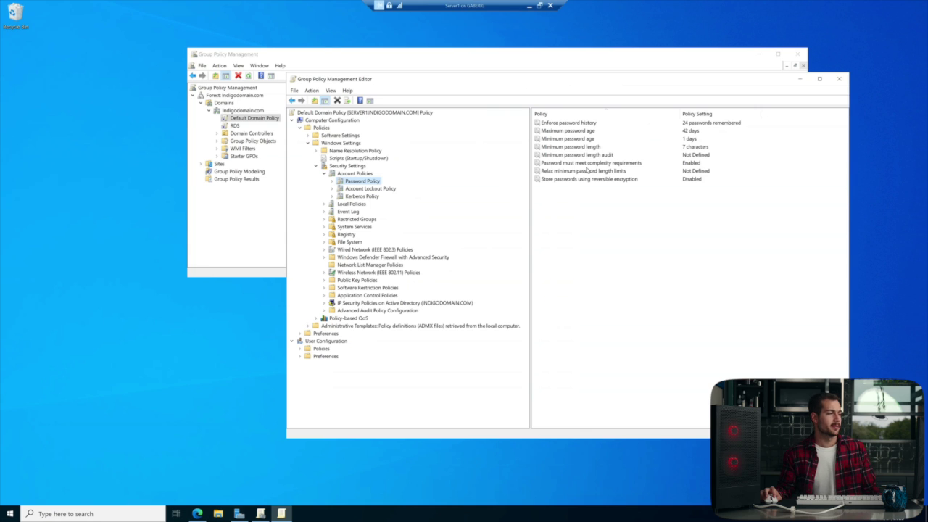
- Read the Explain text of 'Password must meet complexity requirements', leaving it Enabled
left_click(685, 164)
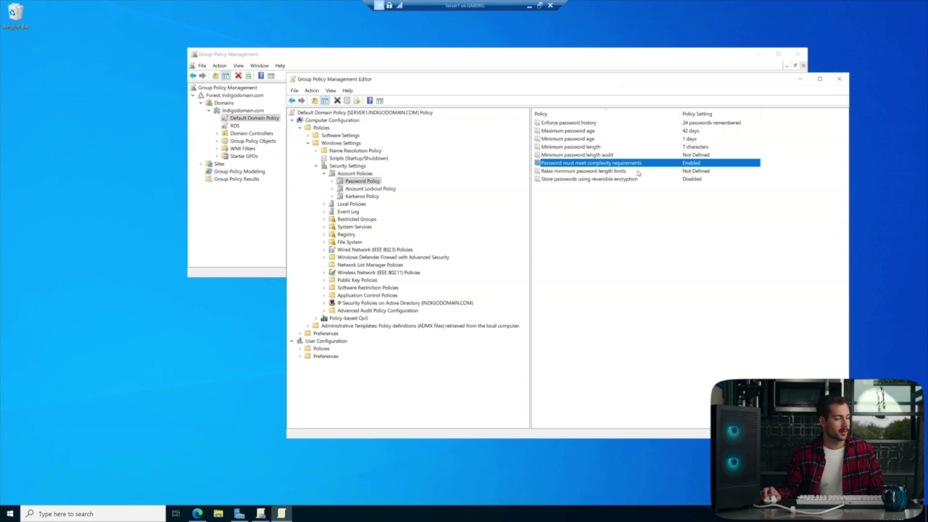
double_click(697, 164)
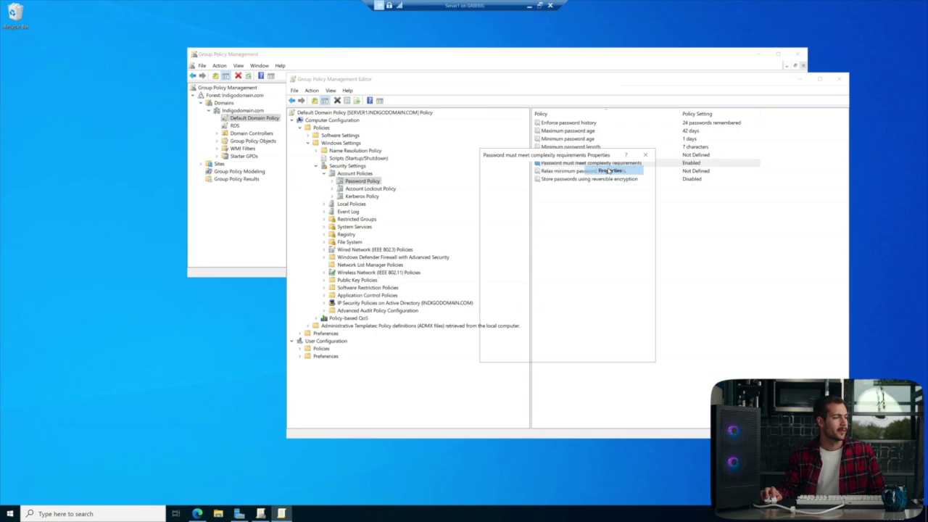
left_click(551, 167)
left_click_drag(561, 156, 745, 114)
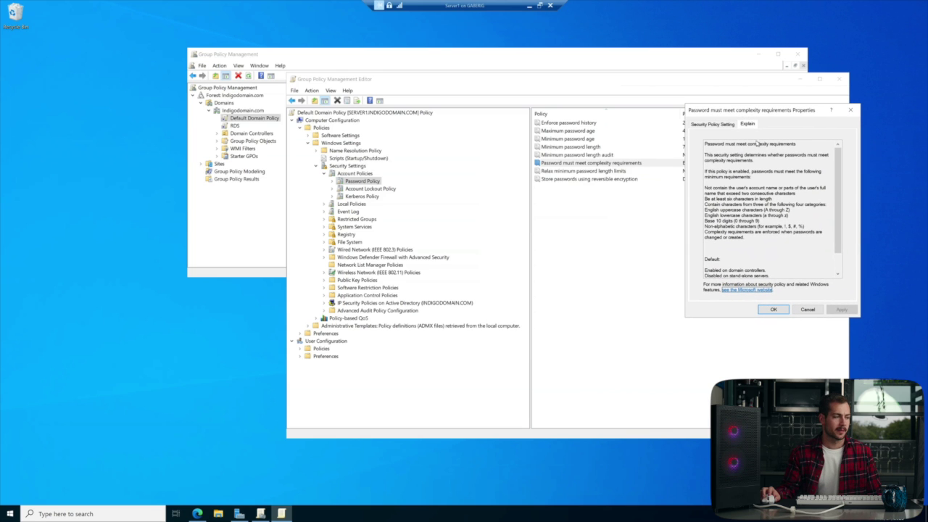
scroll(746, 250, "down", 1)
scroll(744, 242, "up", 1)
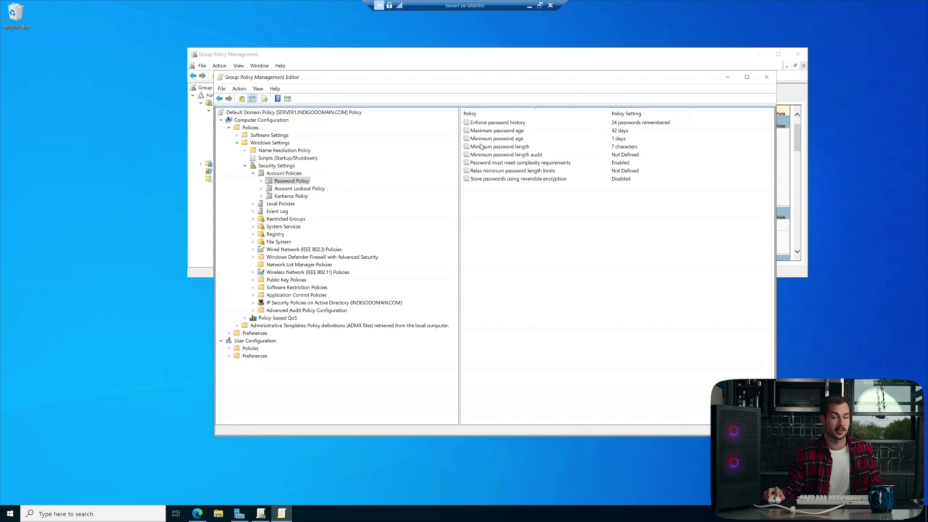
- Set Minimum password length to 14 characters, noting the 128-character upper limit in its explanation
double_click(520, 148)
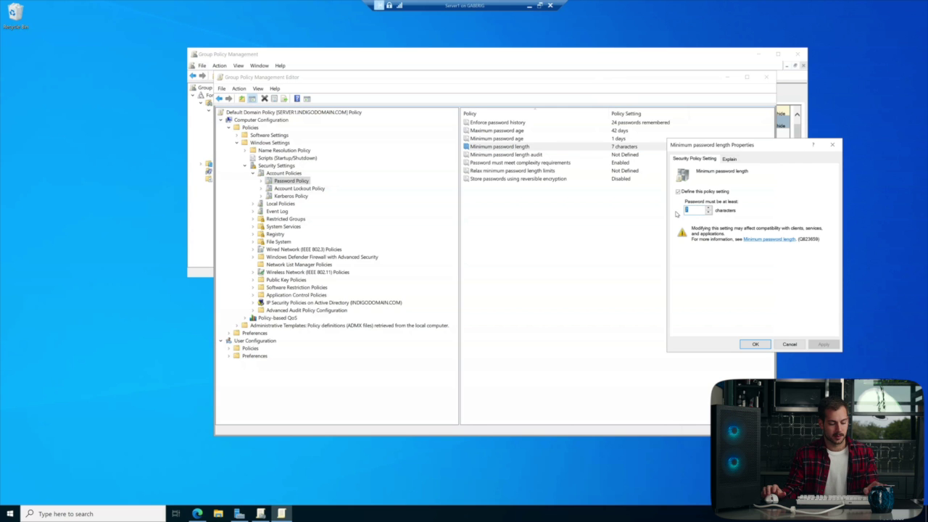
type("14")
left_click(729, 158)
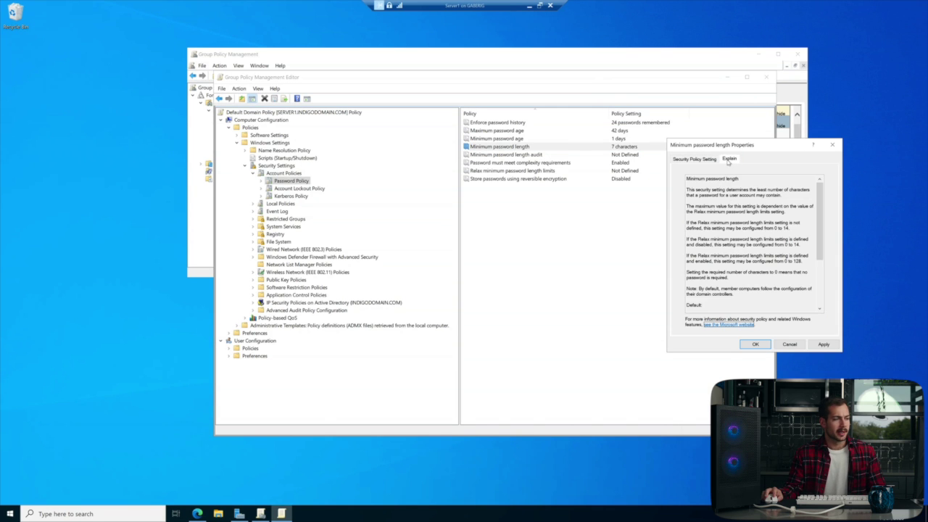
scroll(752, 269, "down", 2)
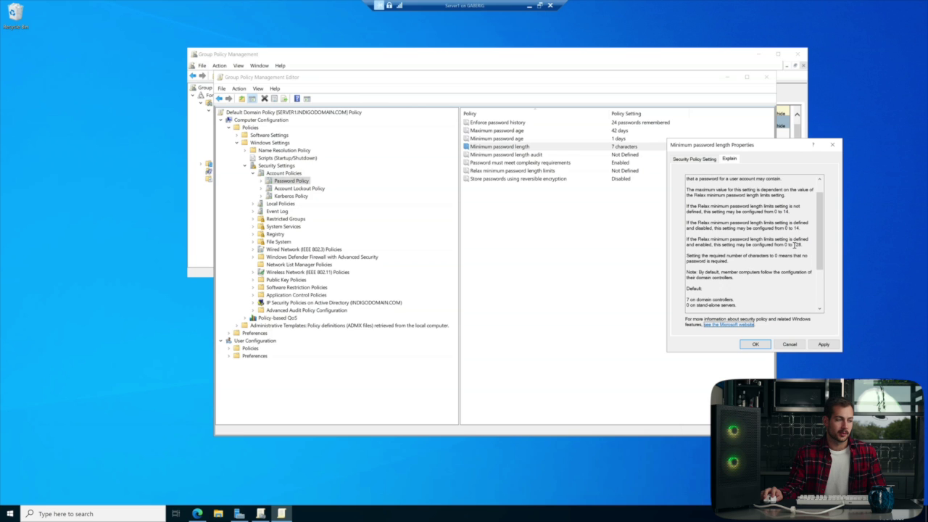
left_click_drag(794, 245, 804, 245)
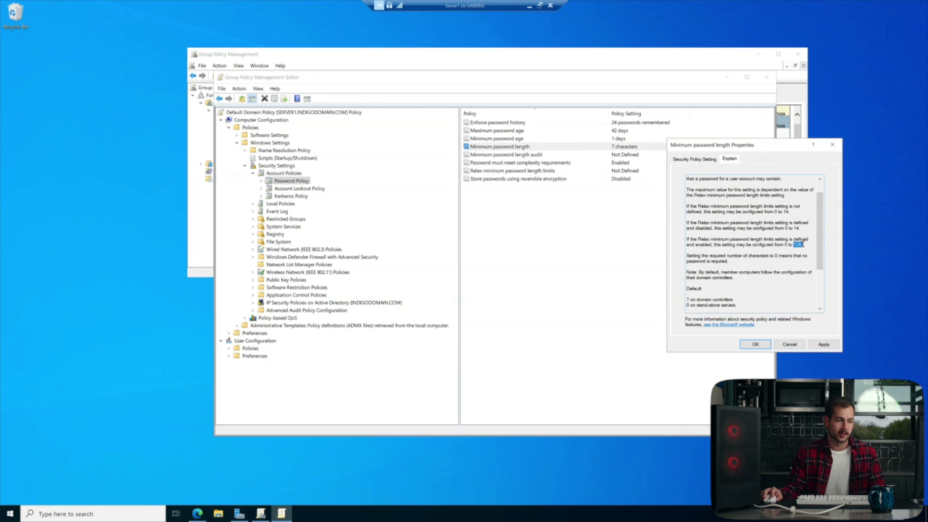
left_click(708, 160)
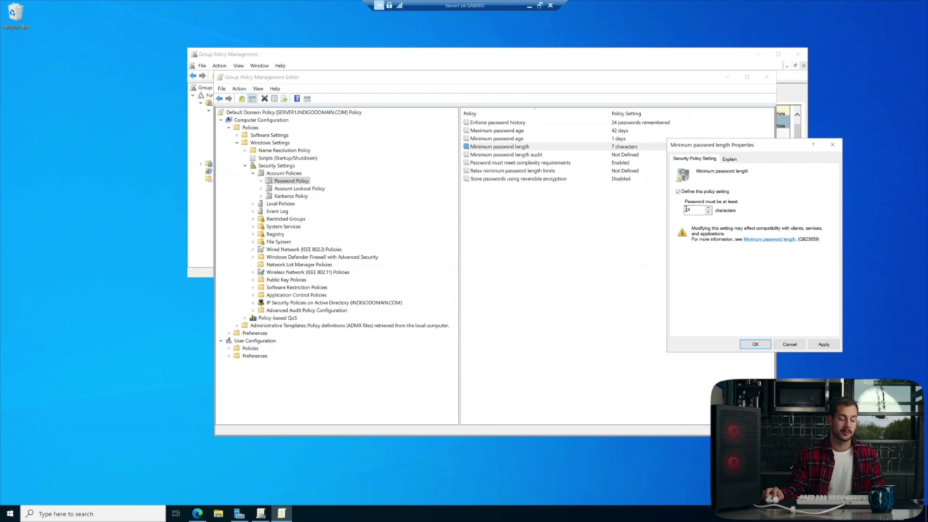
left_click(825, 345)
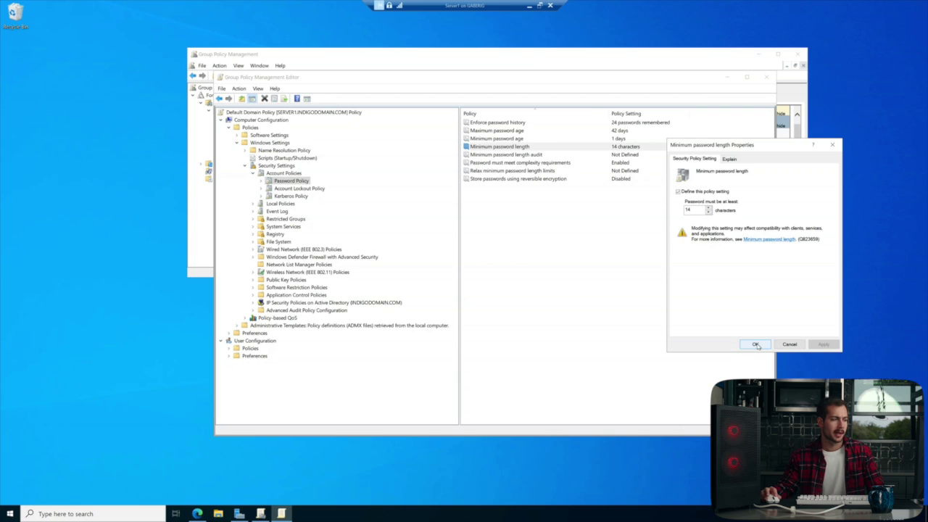
left_click(756, 345)
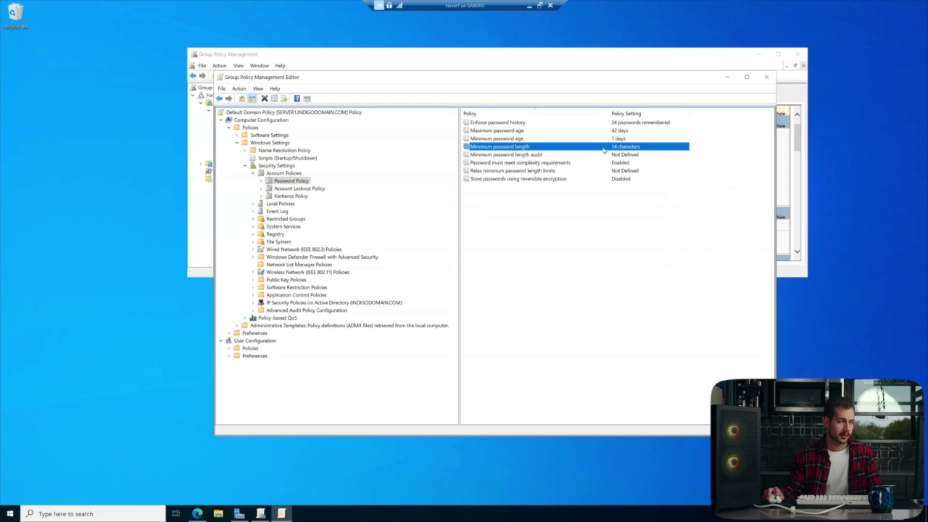
double_click(524, 172)
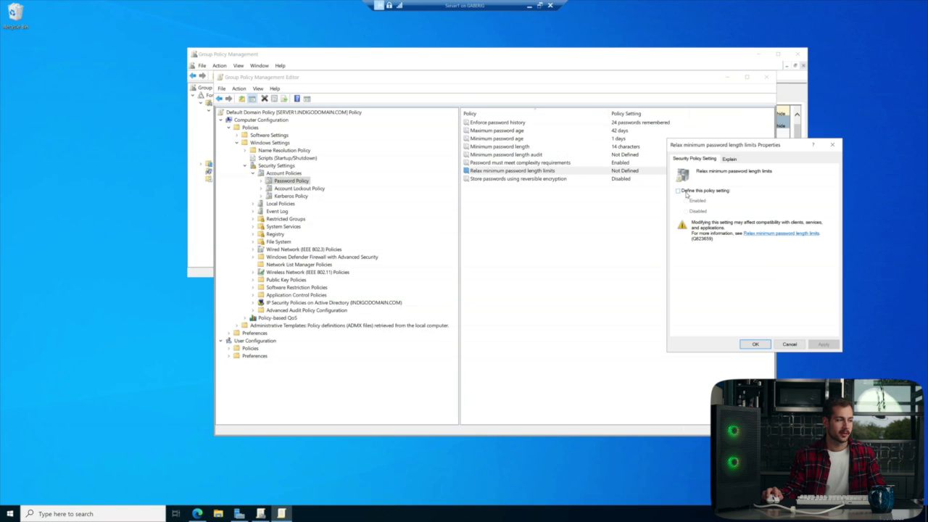
- Leave 'Relax minimum password length limits' Not Defined, discarding changes to it
left_click(678, 191)
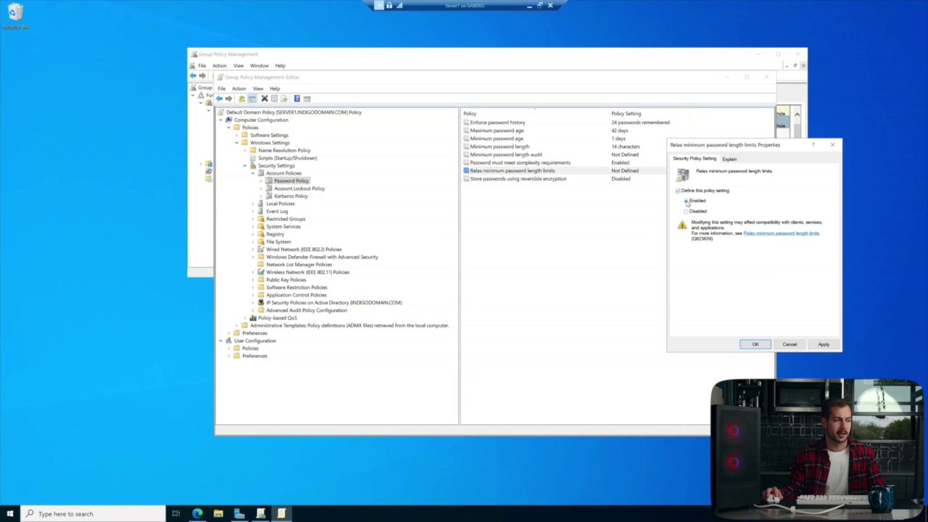
left_click(678, 191)
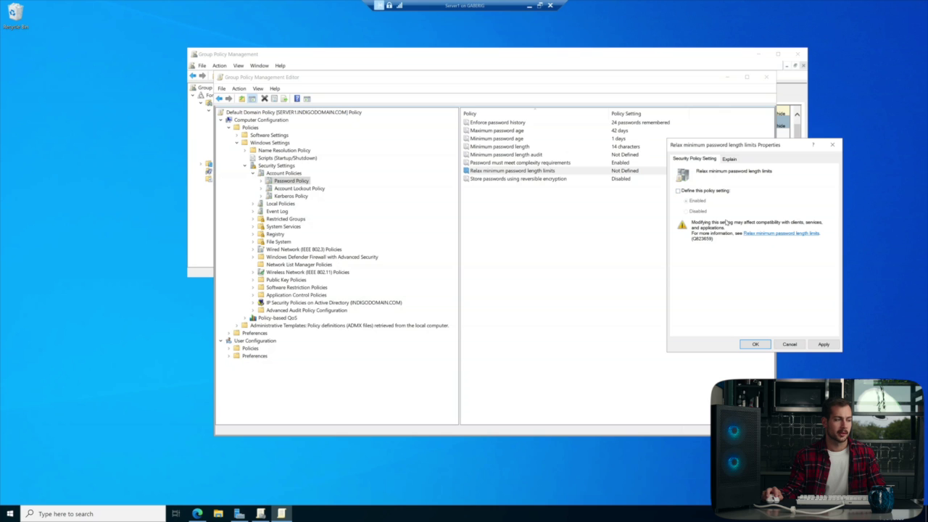
left_click(791, 345)
double_click(528, 130)
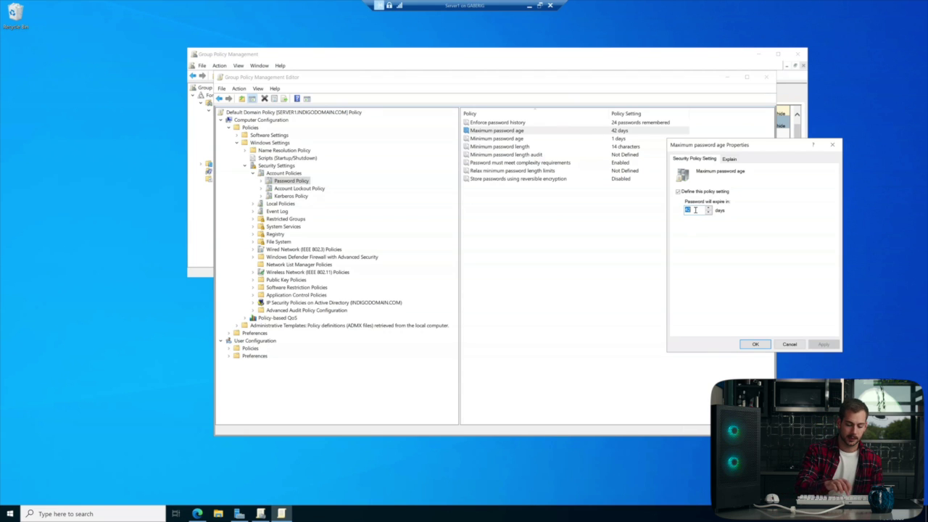
- Set Maximum password age to 0 days so passwords never expire
type("999")
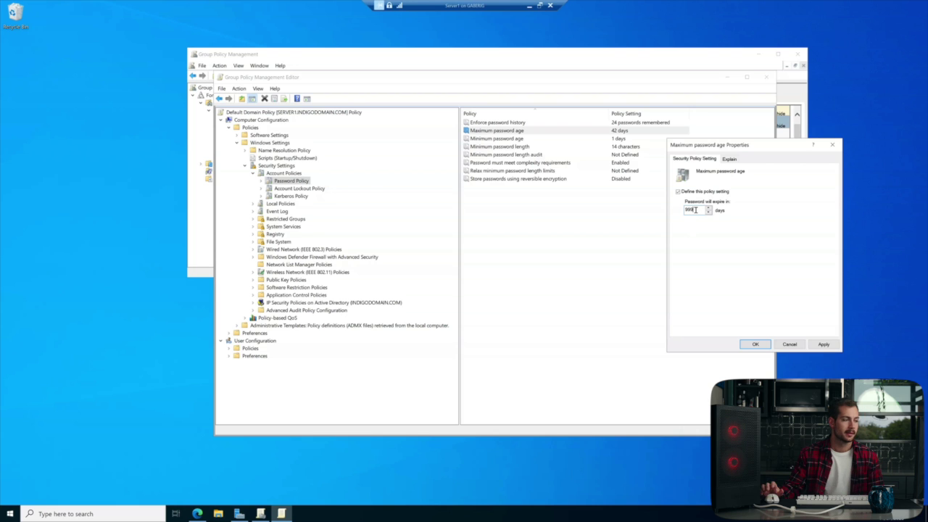
left_click_drag(695, 209, 663, 212)
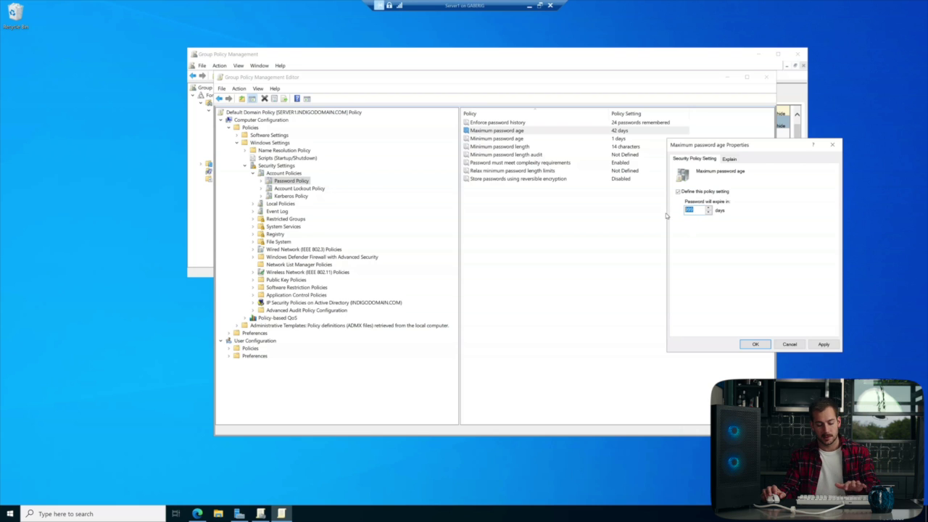
type("0")
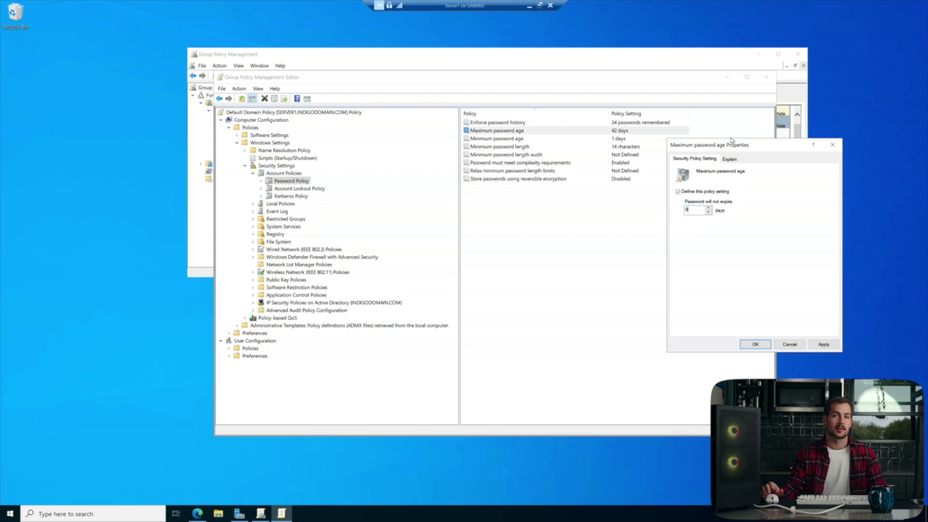
key("Return")
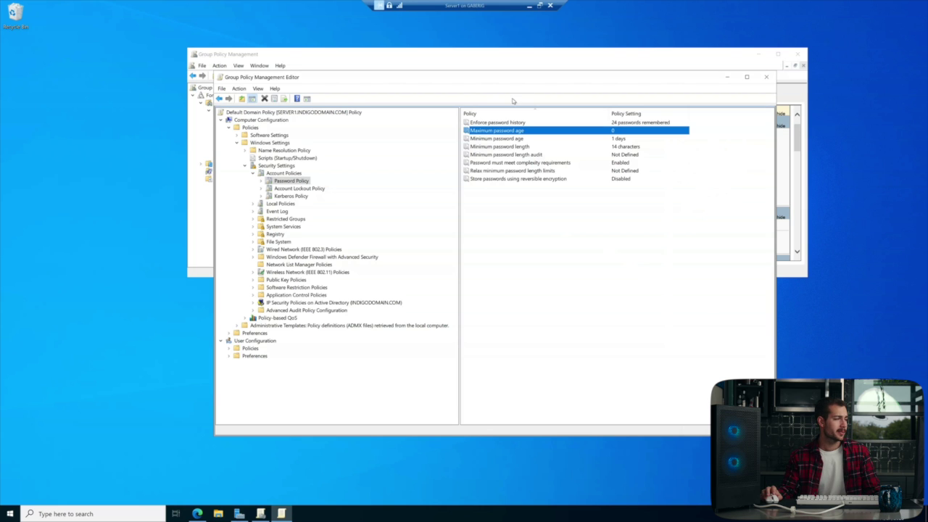
left_click(292, 190)
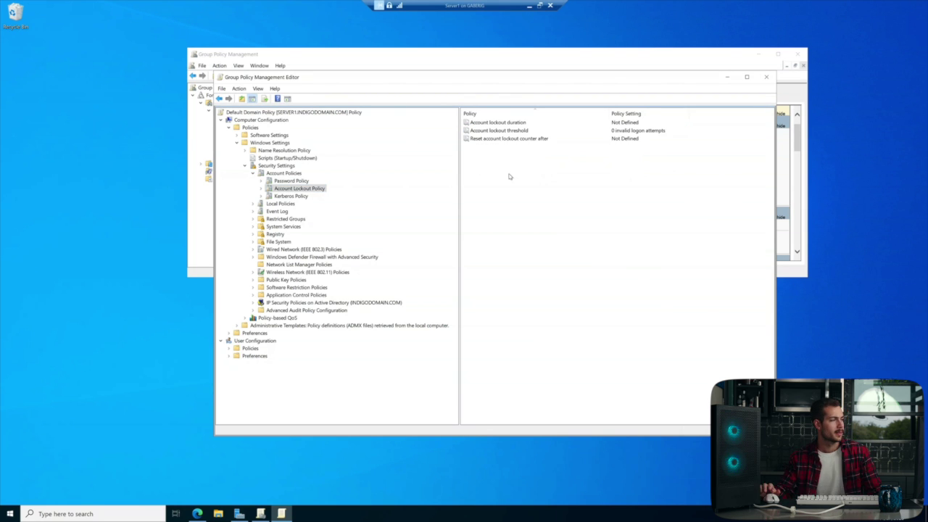
- Set Account lockout threshold to 5 invalid logon attempts, accepting the suggested 30-minute values
double_click(505, 134)
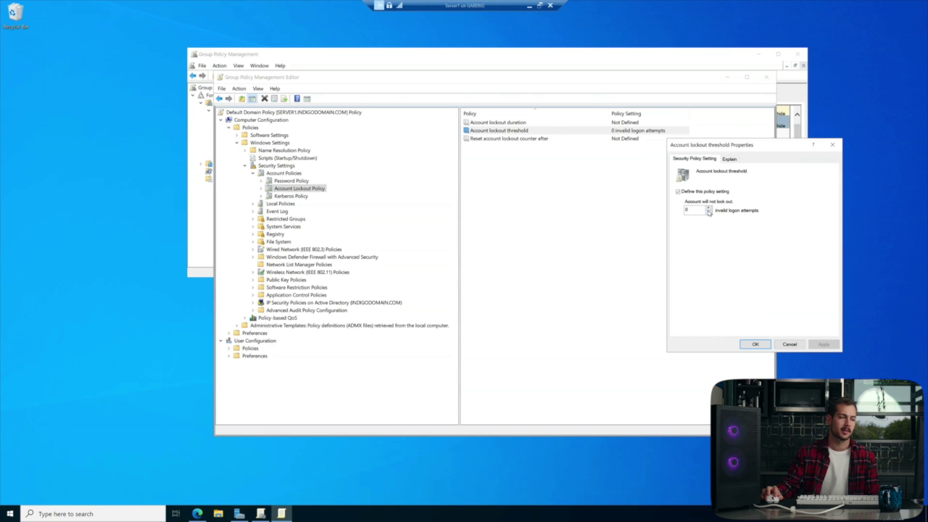
left_click(709, 208)
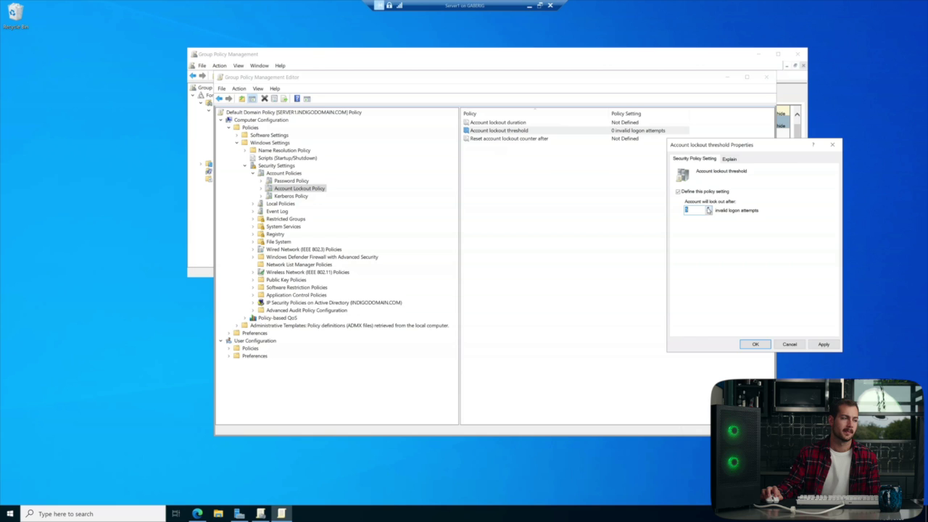
type("5")
key("Return")
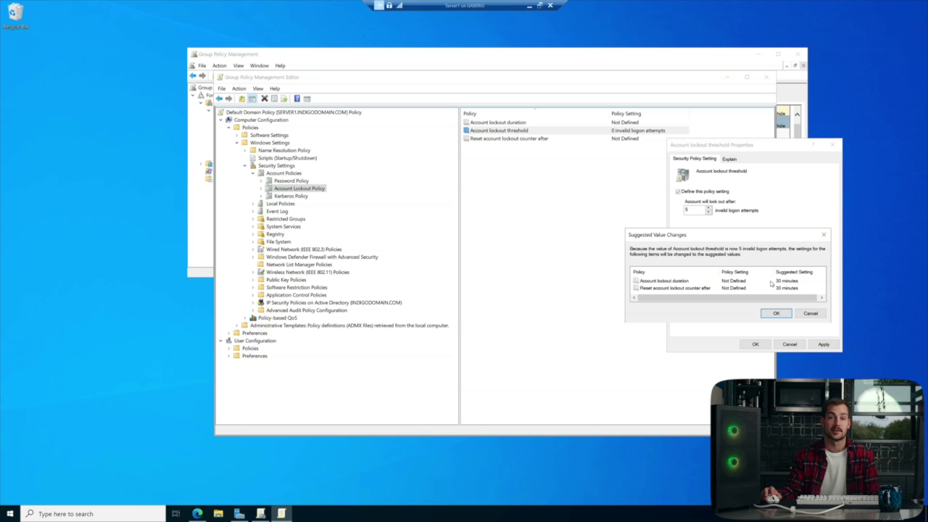
left_click(776, 313)
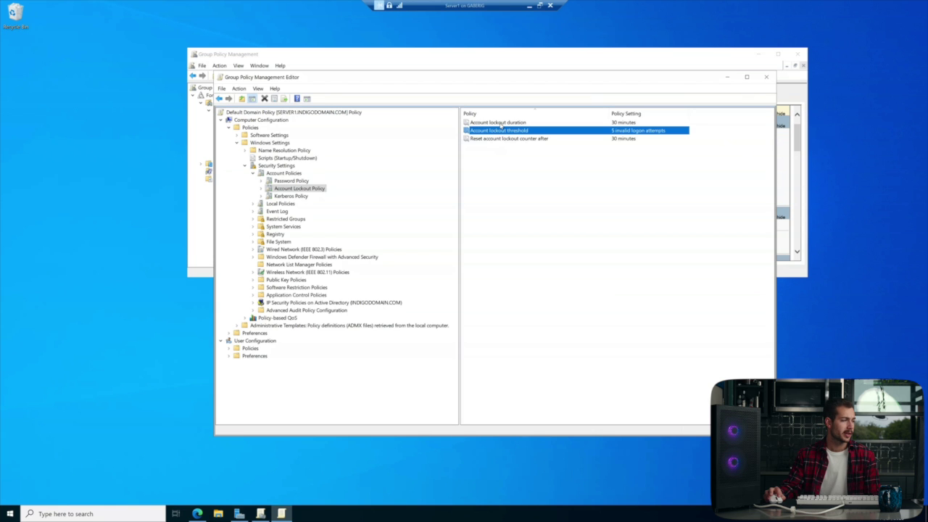
- Set Account lockout duration to 30 minutes and save it
left_click(507, 123)
double_click(517, 123)
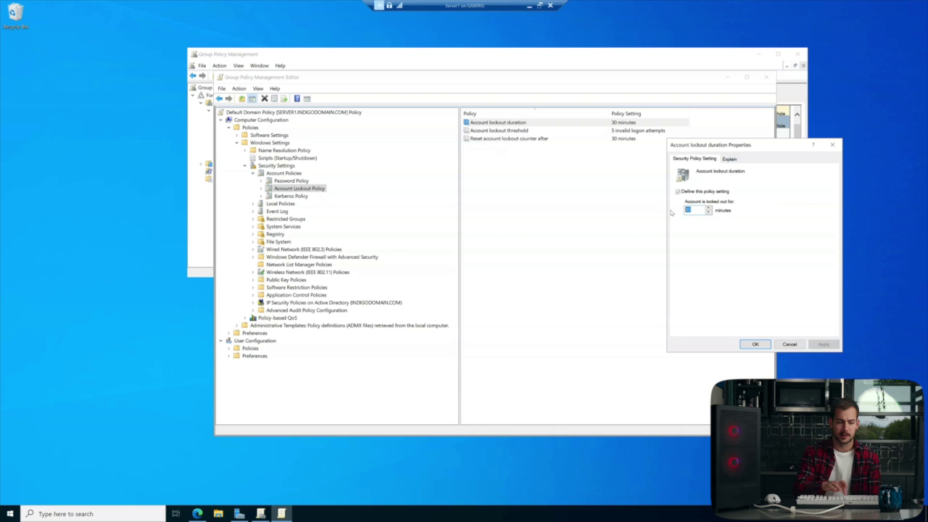
type("0")
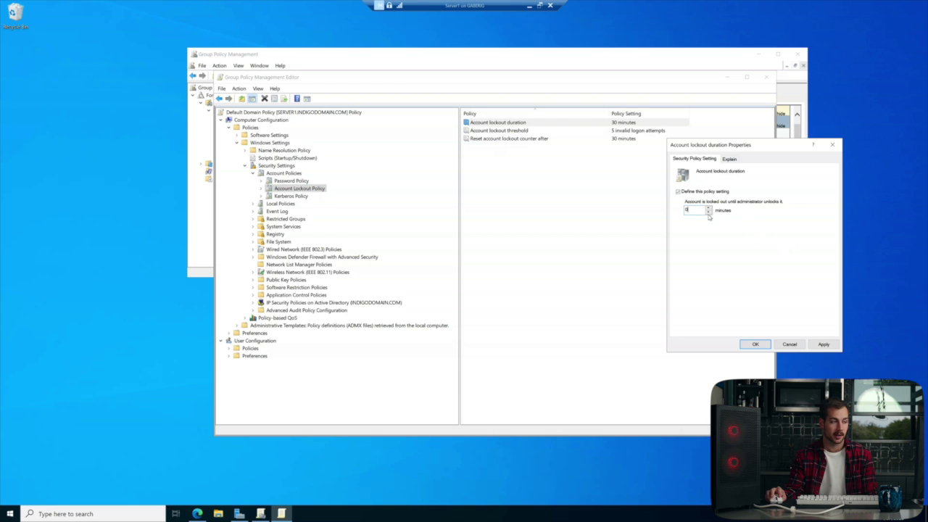
left_click_drag(696, 212, 664, 208)
type("3")
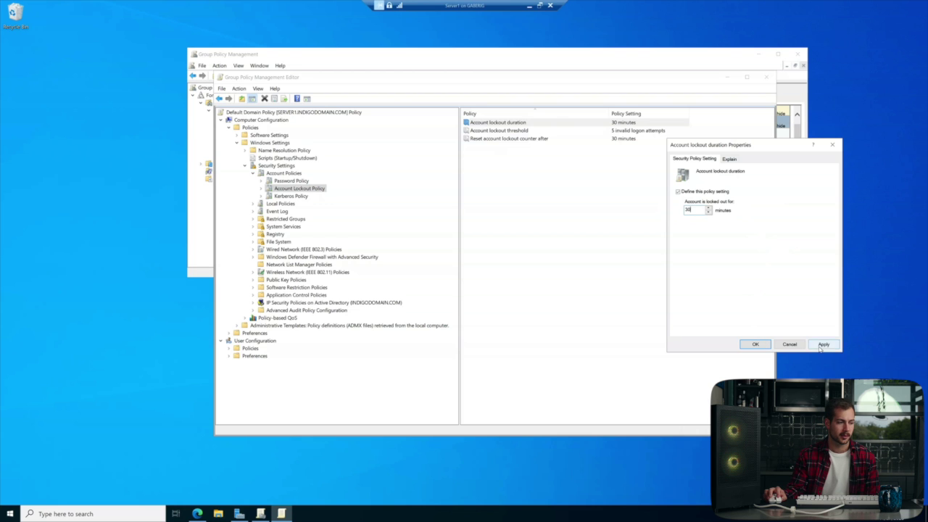
left_click(755, 345)
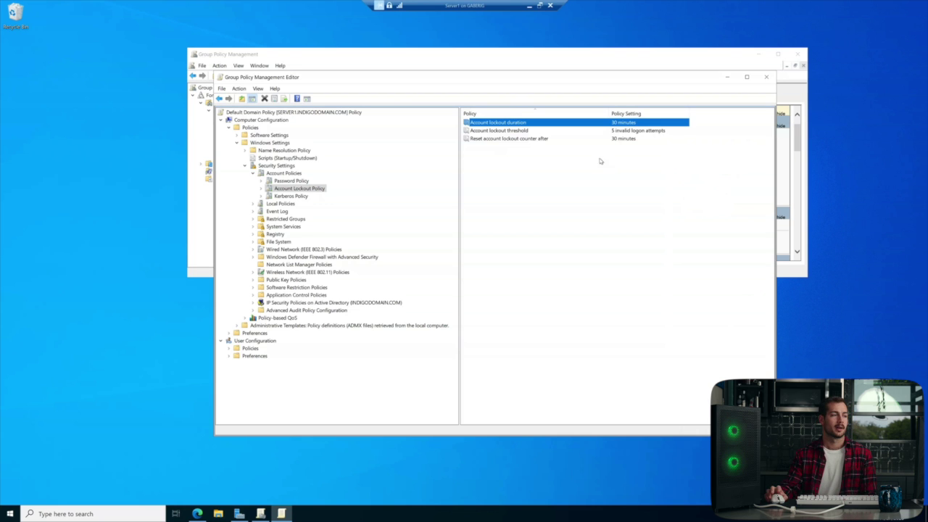
- Close the editor and force a Group Policy update on Domain Controllers, confirming and closing the results
left_click(764, 78)
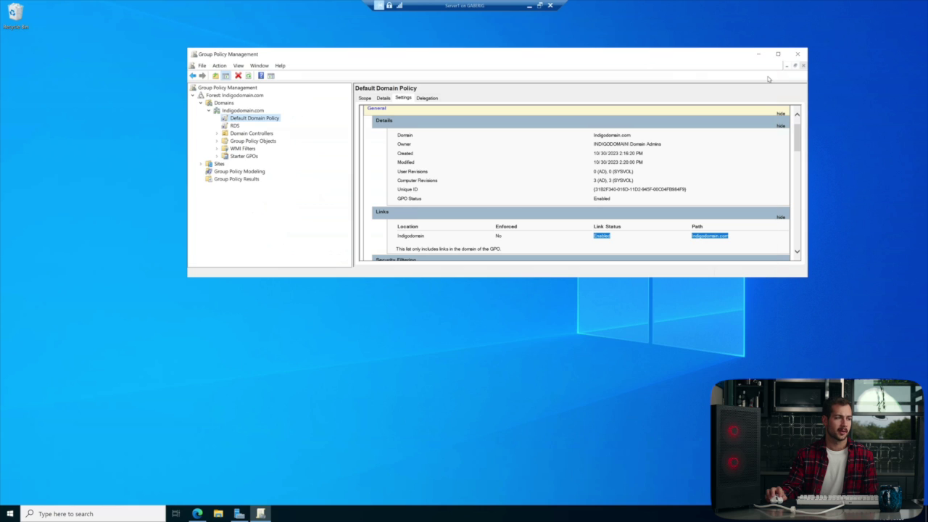
left_click_drag(609, 57, 616, 72)
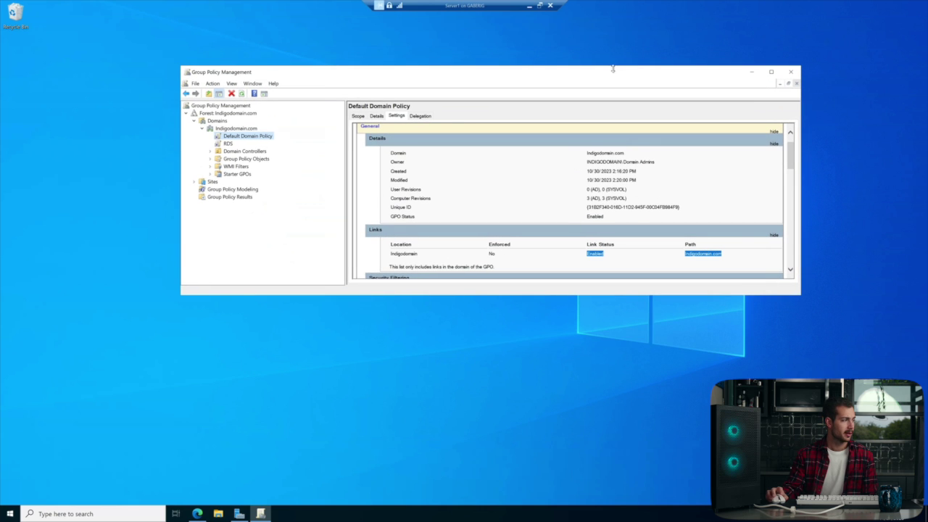
right_click(246, 150)
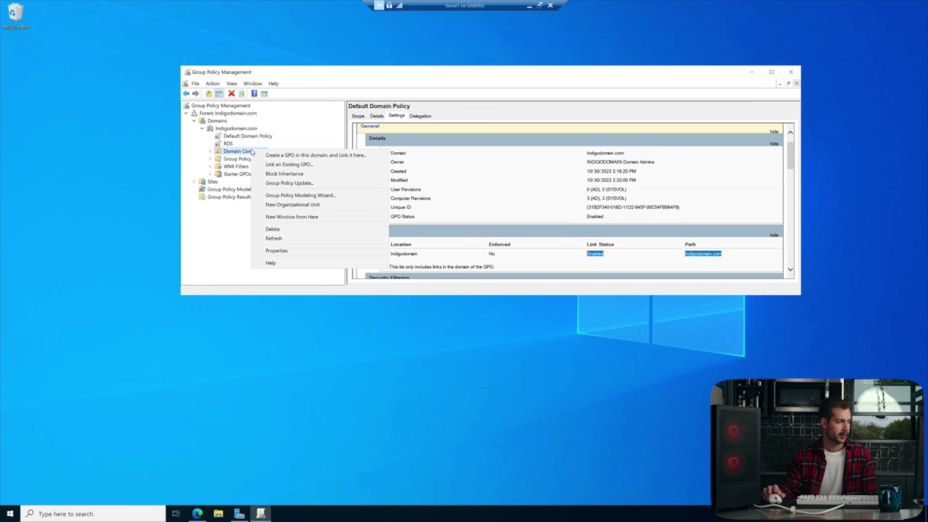
left_click(290, 183)
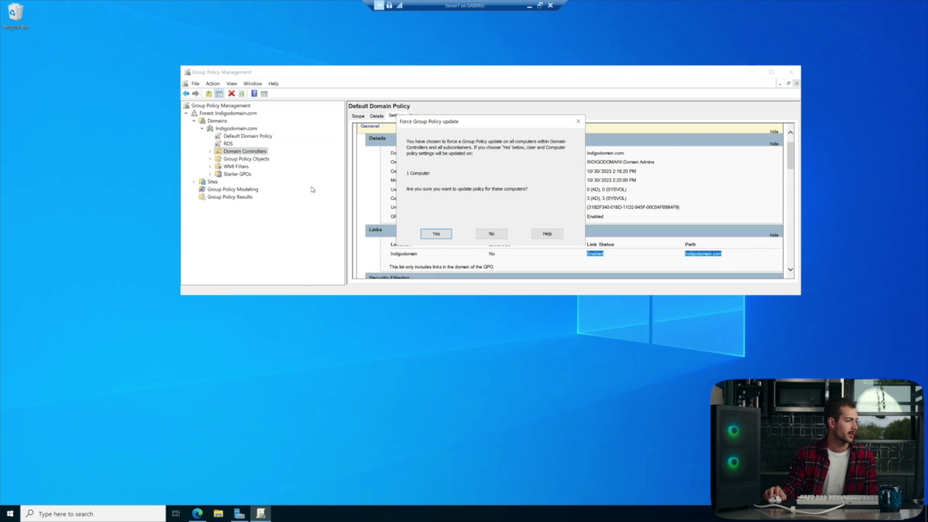
left_click(438, 234)
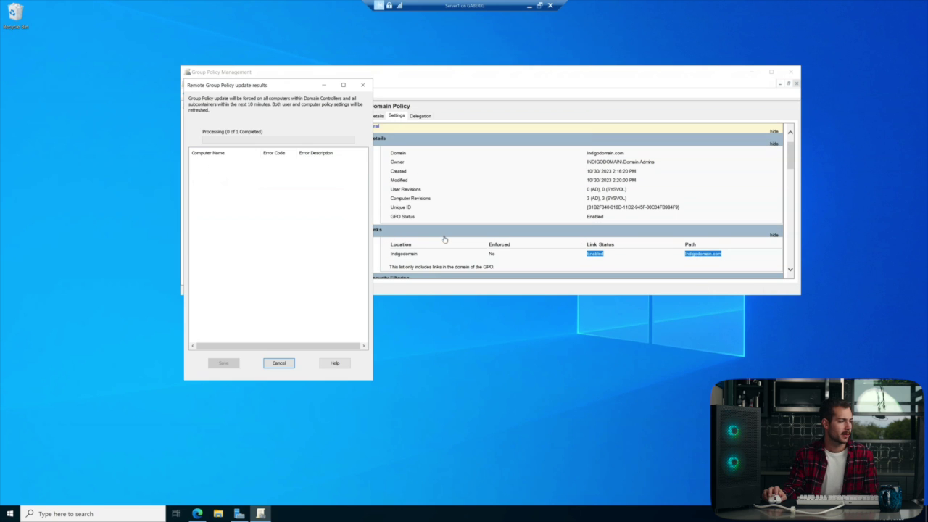
left_click_drag(262, 86, 679, 60)
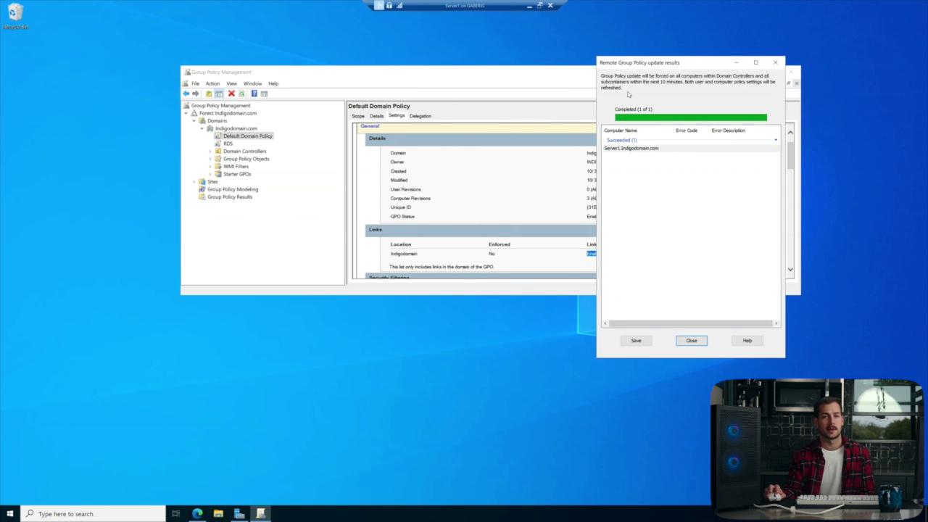
key("Return")
left_click(239, 129)
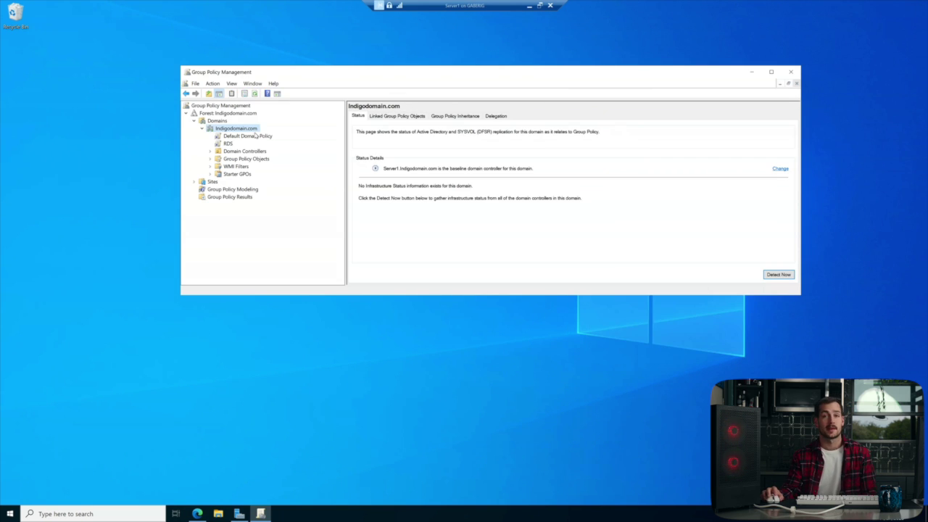
- Review the Default Domain Policy report, confirming the 14-character minimum length, 0-day maximum age and lockout values
left_click(251, 136)
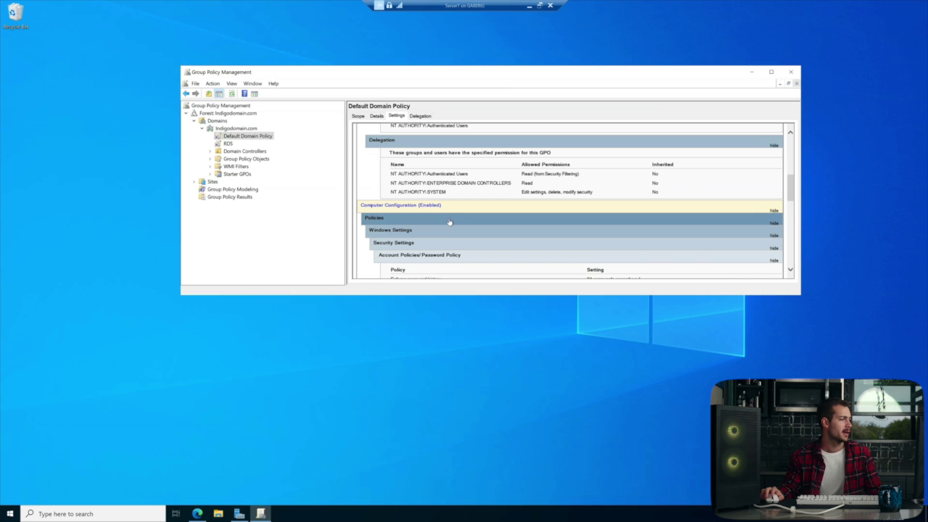
scroll(502, 217, "down", 5)
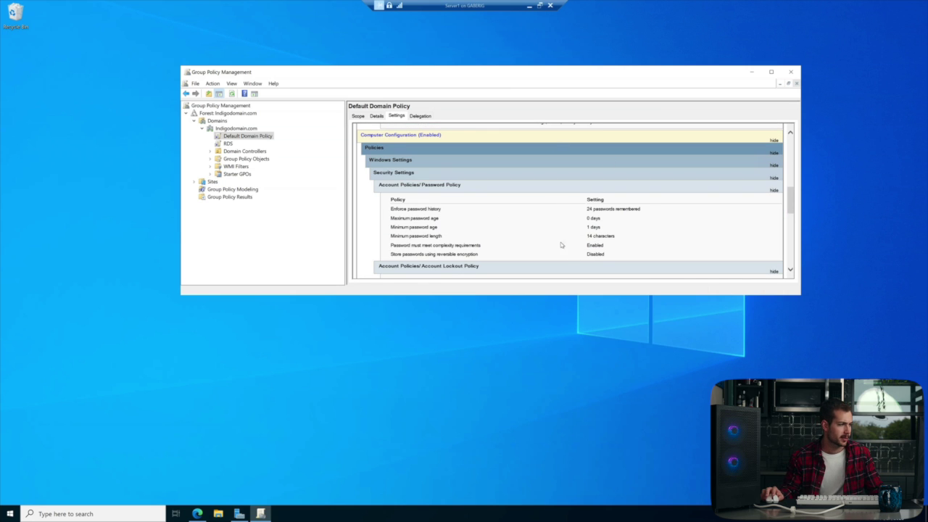
scroll(602, 210, "down", 1)
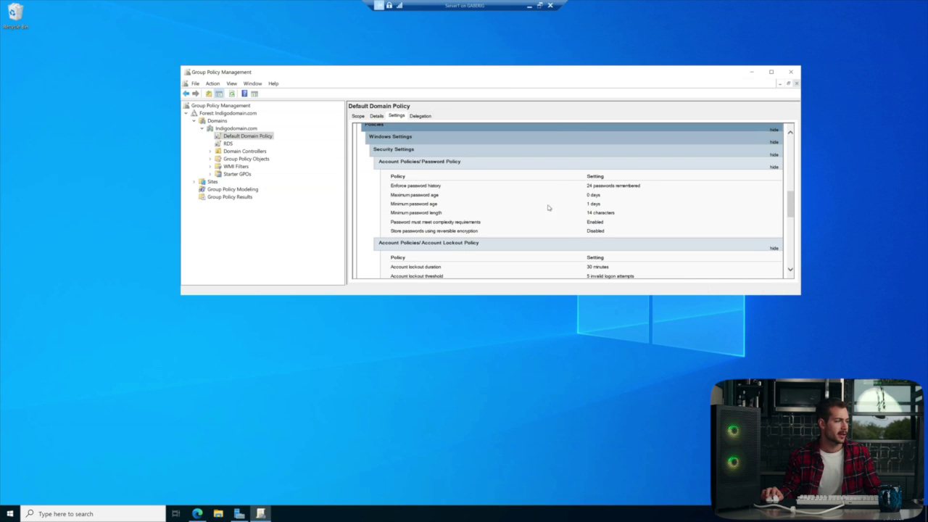
mouse_move(589, 212)
left_mouse_down()
mouse_move(621, 211)
mouse_move(582, 204)
left_mouse_up()
scroll(606, 238, "down", 1)
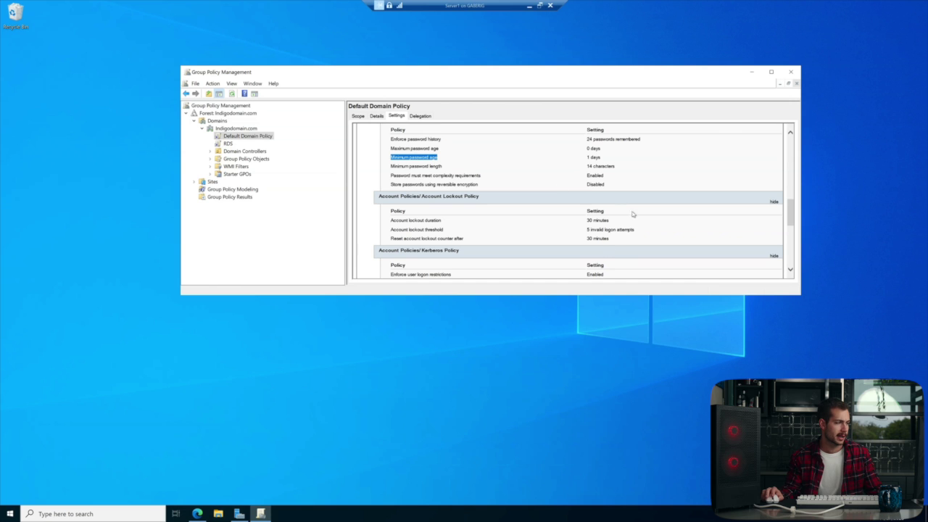
scroll(574, 237, "up", 1)
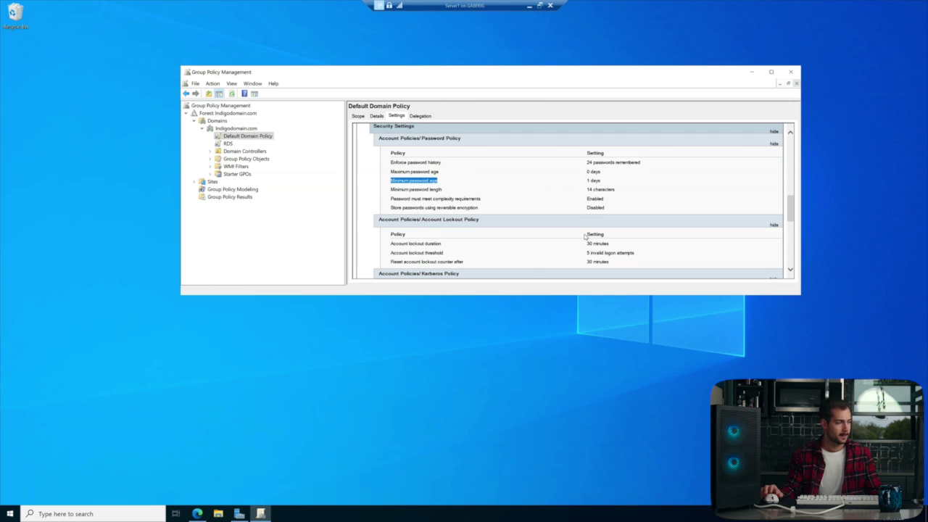
- Close Group Policy Management and launch Active Directory Users and Computers from Server Manager's Tools menu
left_click(791, 73)
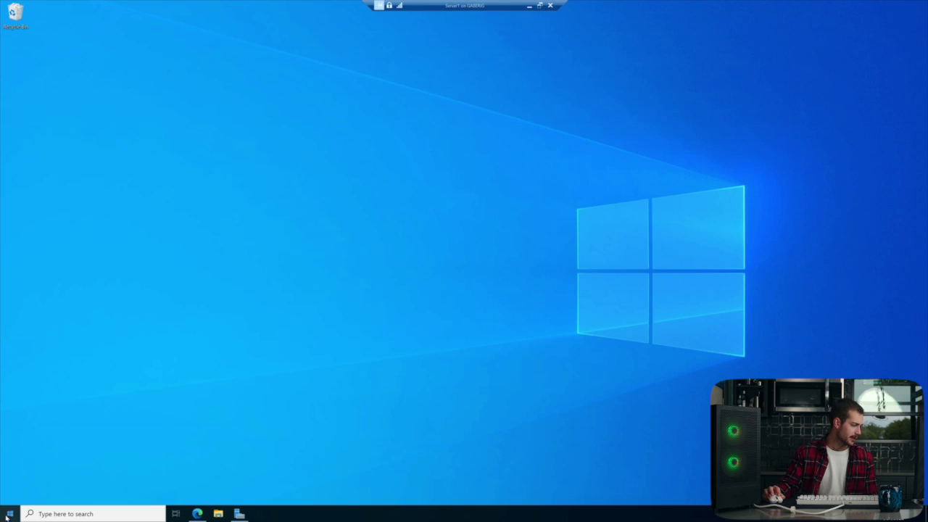
left_click(11, 513)
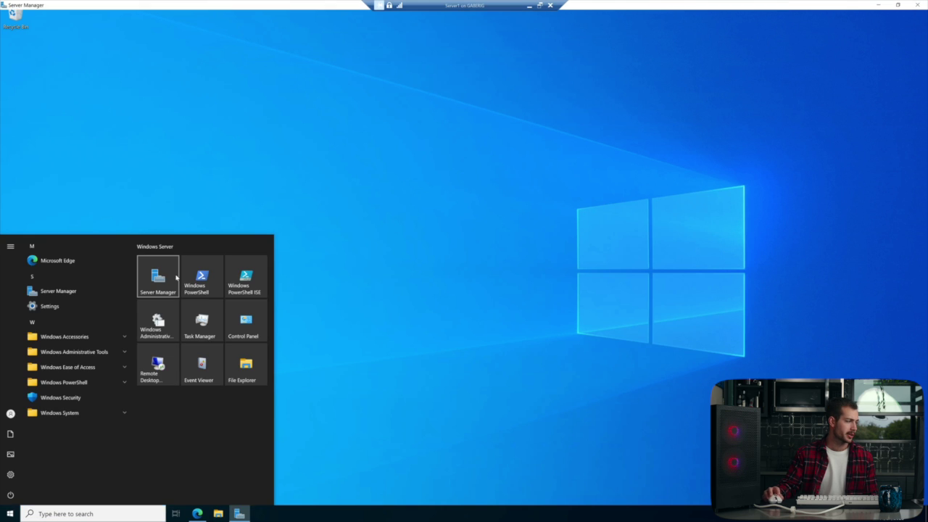
left_click(167, 278)
left_click(870, 24)
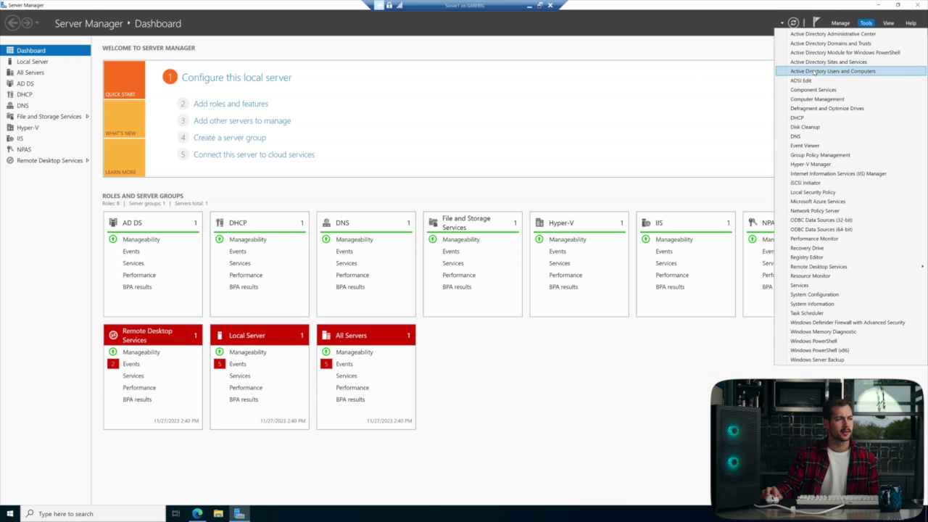
left_click(840, 62)
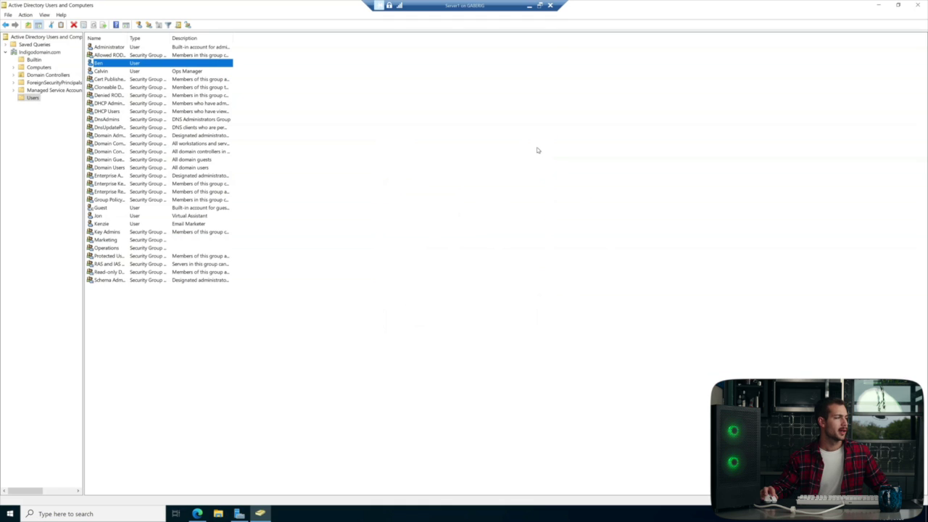
- Try resetting a user's password and get the error that it fails the password policy requirements
right_click(122, 65)
left_click(178, 95)
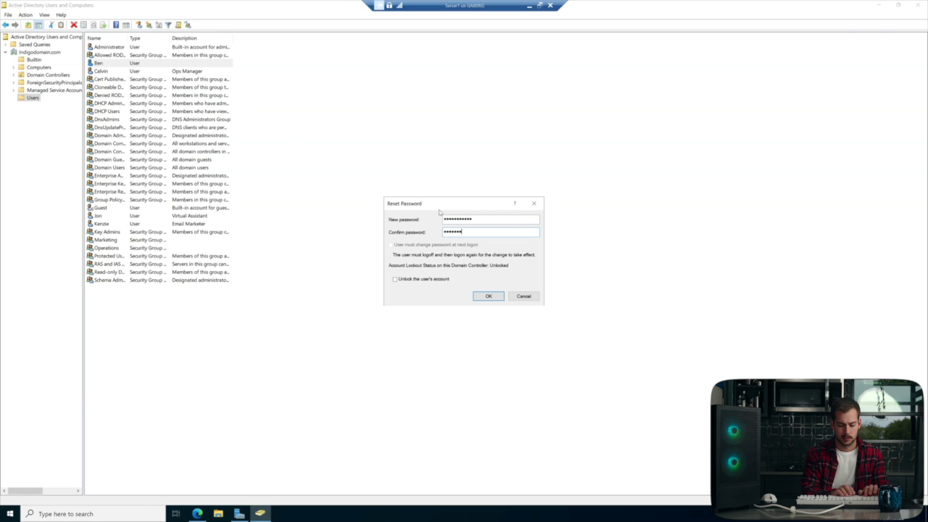
left_click(489, 297)
left_click_drag(481, 266, 587, 209)
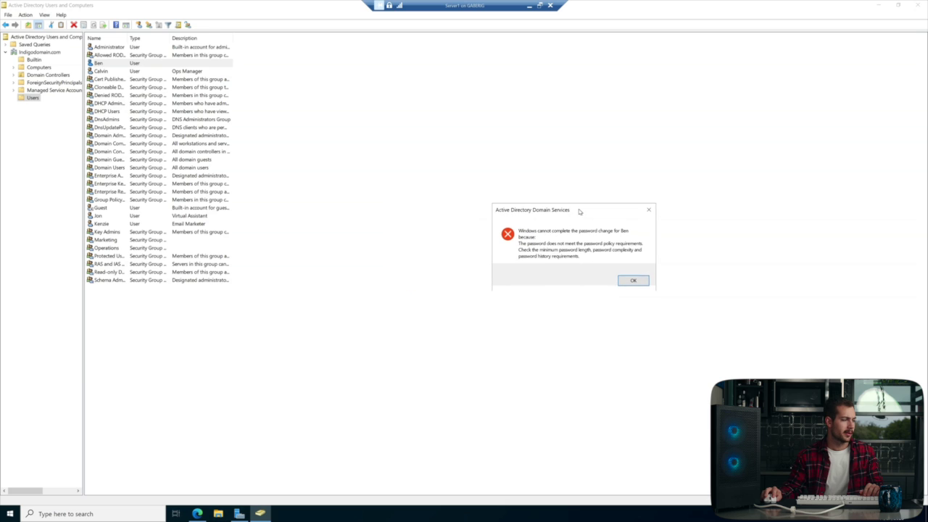